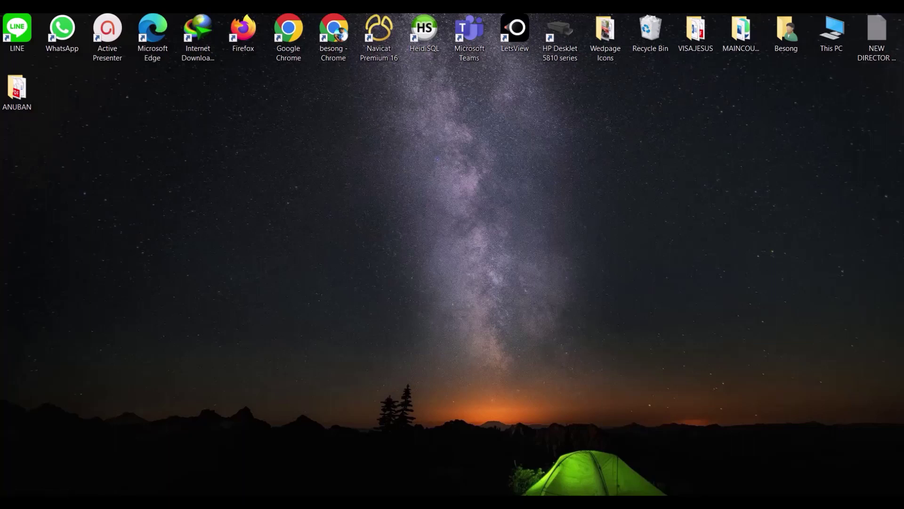
Step: Search the Start menu for 'e' so Epson Scan 2 appears as best match
key(super+s)
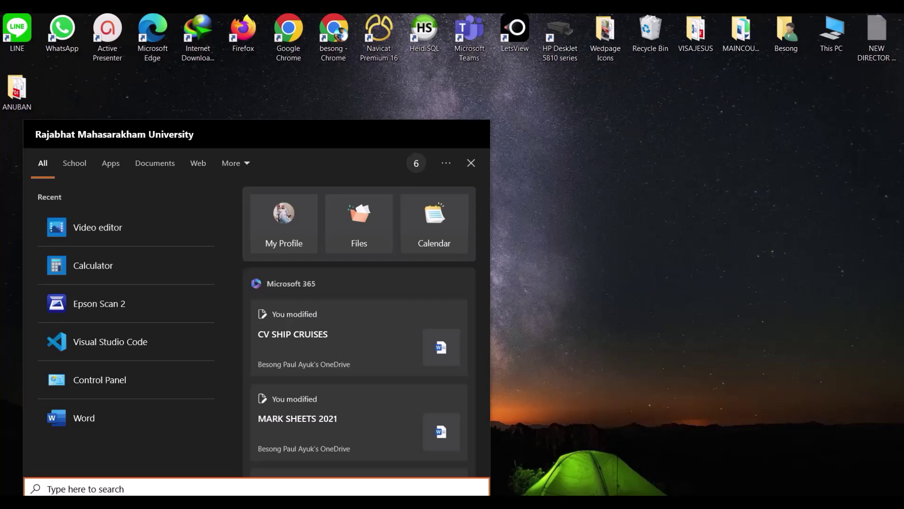
text(e)
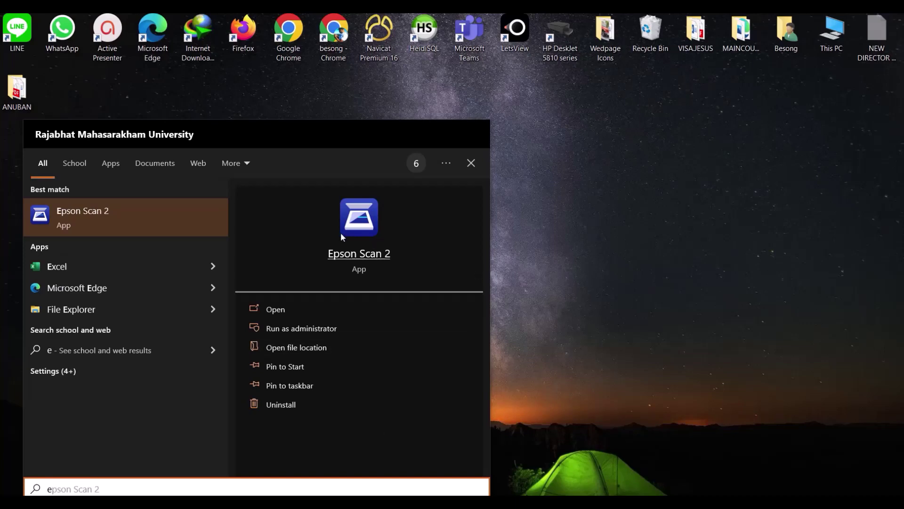
Step: Launch Epson Scan 2 and keep the EPSON L3250 scanner selected
click(364, 231)
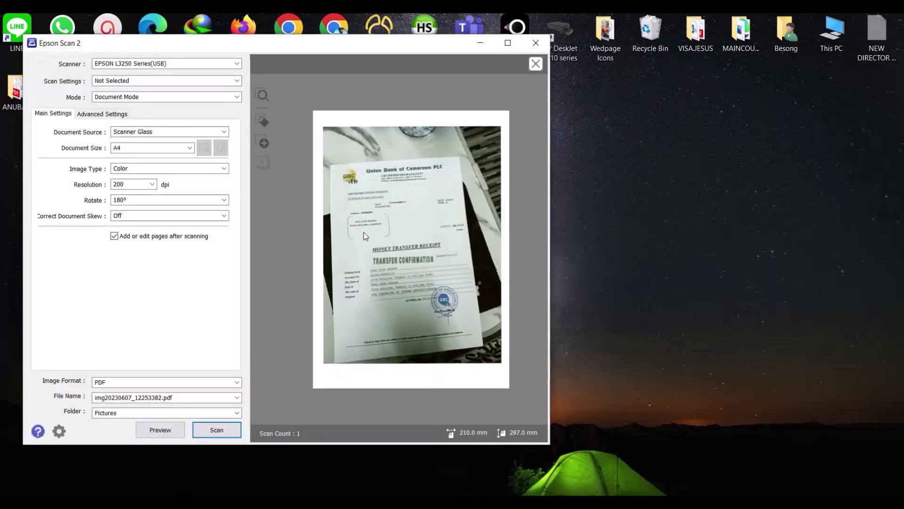
click(154, 95)
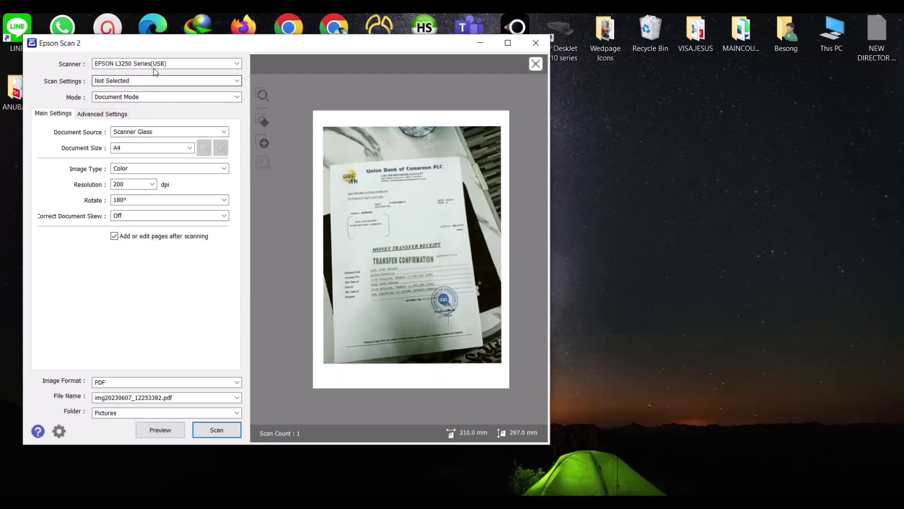
click(238, 64)
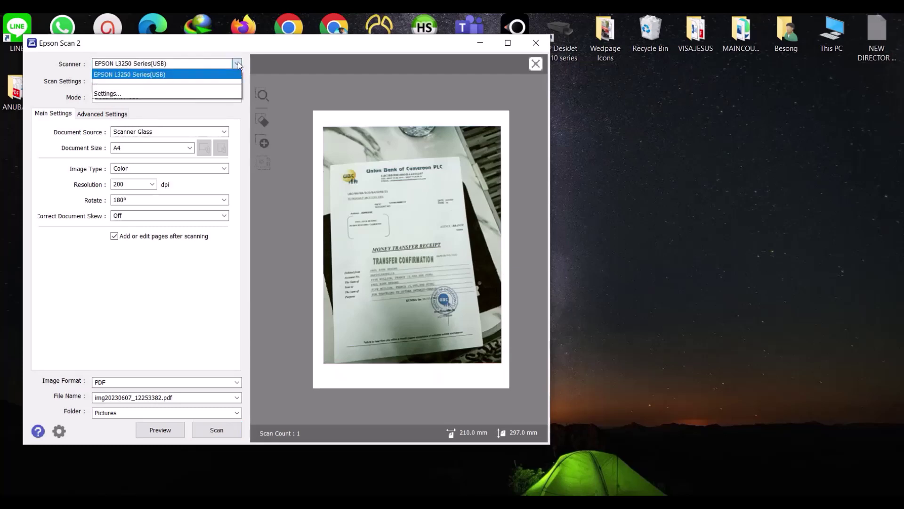
click(135, 78)
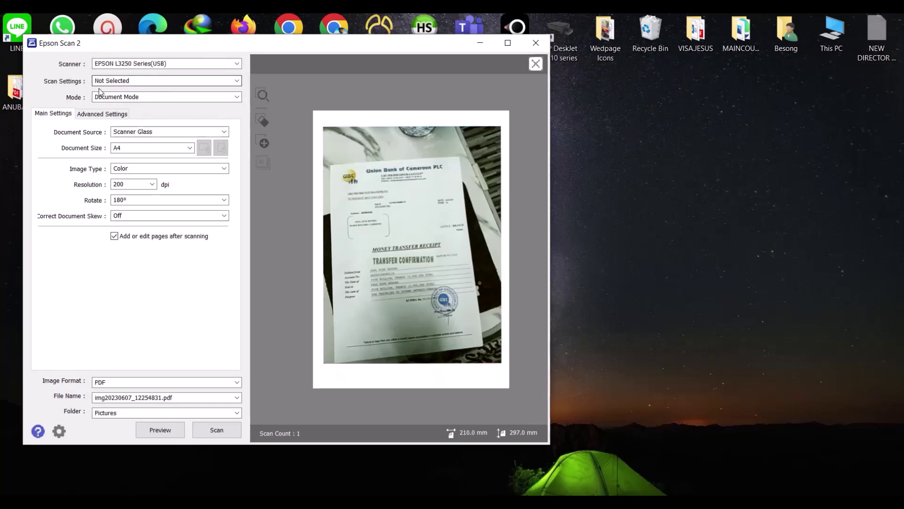
Step: Leave Scan Settings as Not Selected, with Document Mode and Color image type
click(237, 80)
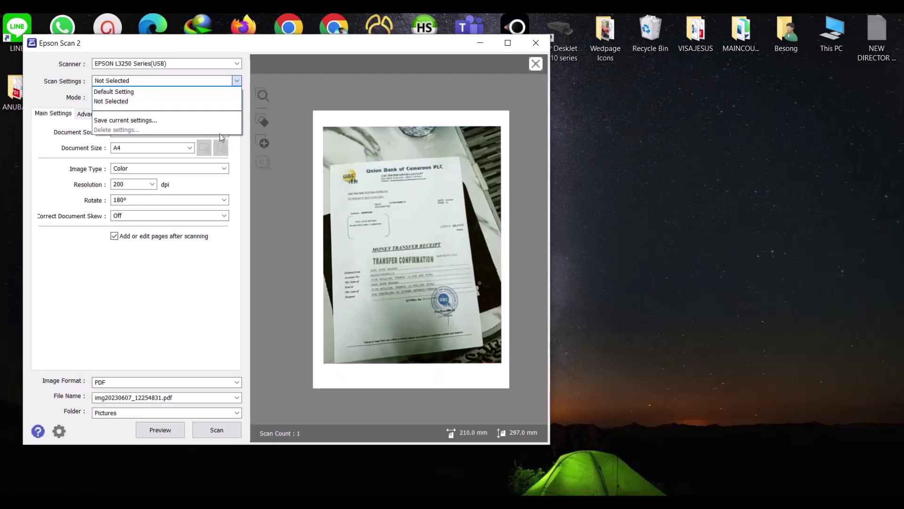
click(52, 177)
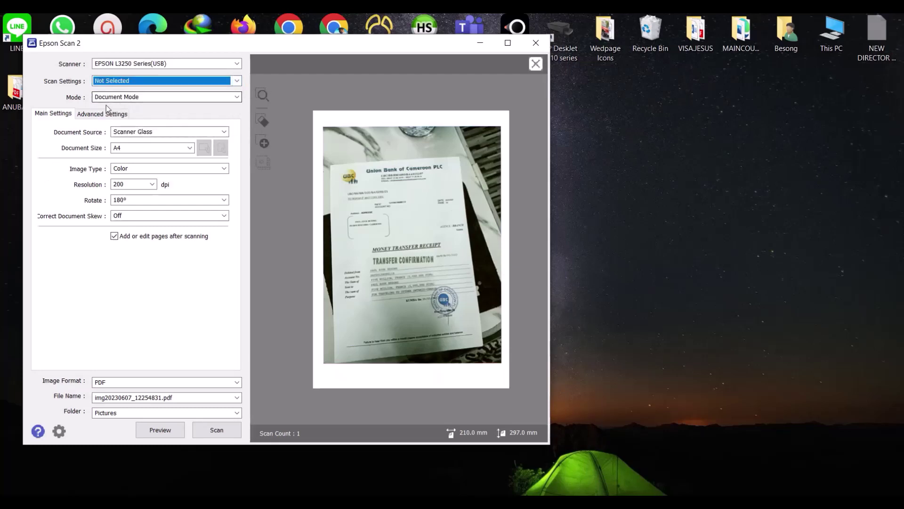
click(236, 97)
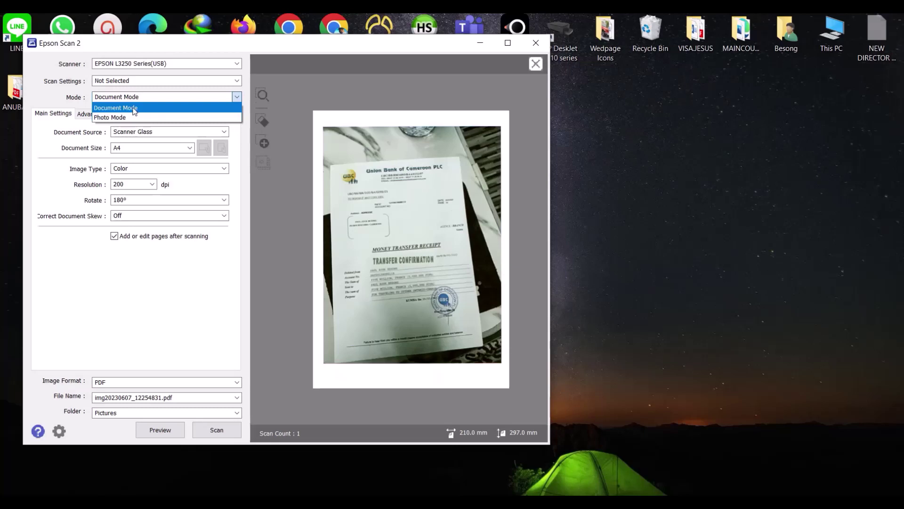
click(55, 184)
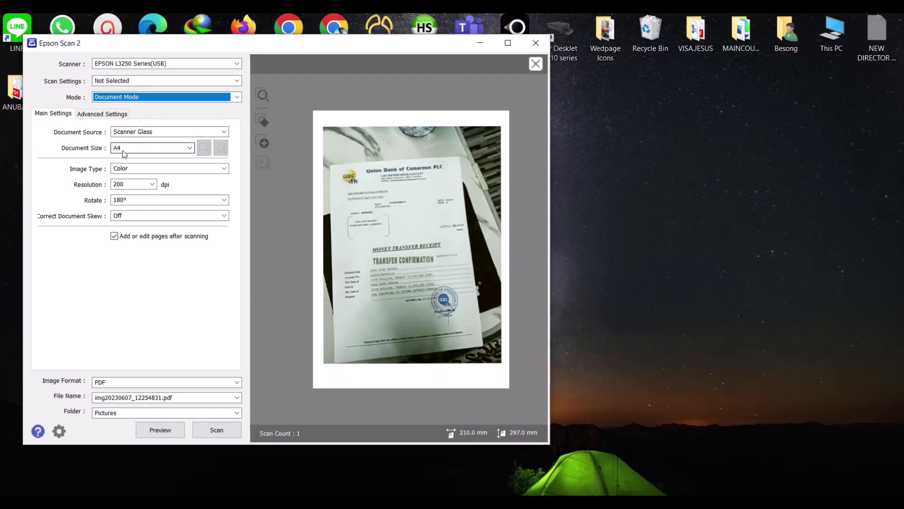
click(224, 169)
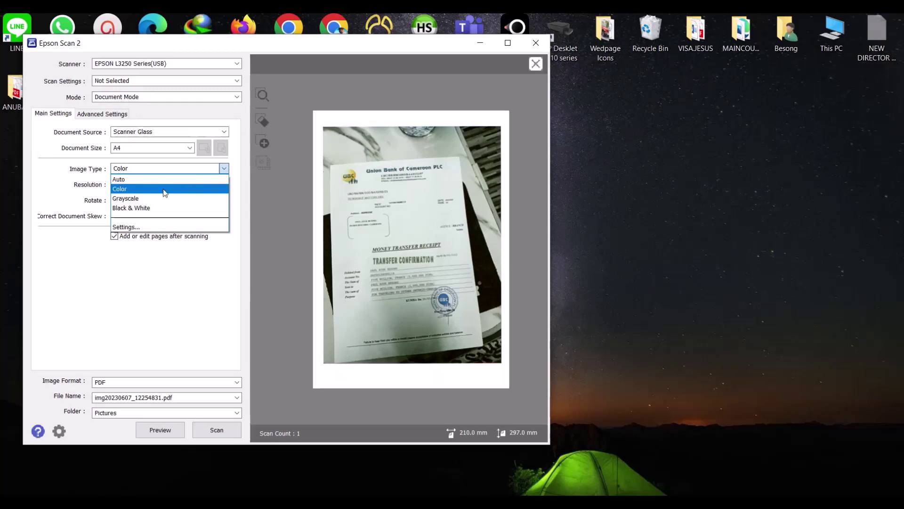
click(131, 190)
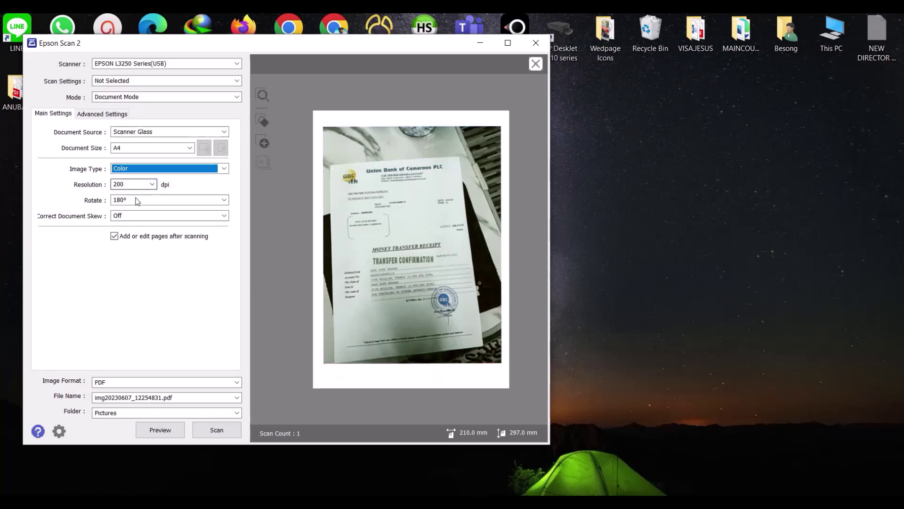
click(225, 201)
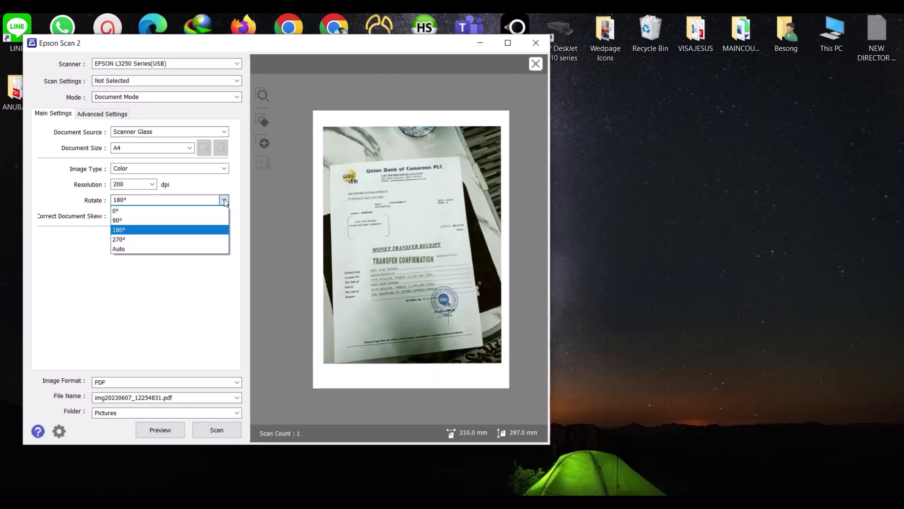
click(138, 240)
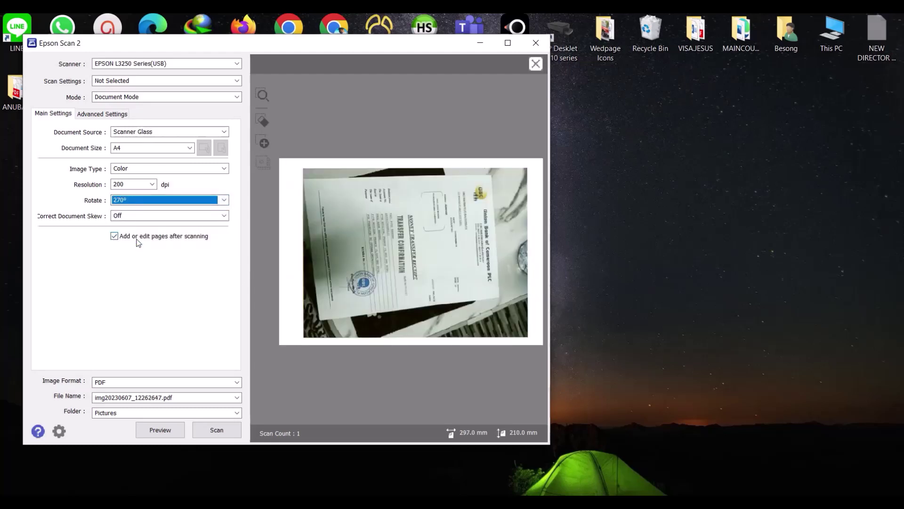
click(224, 200)
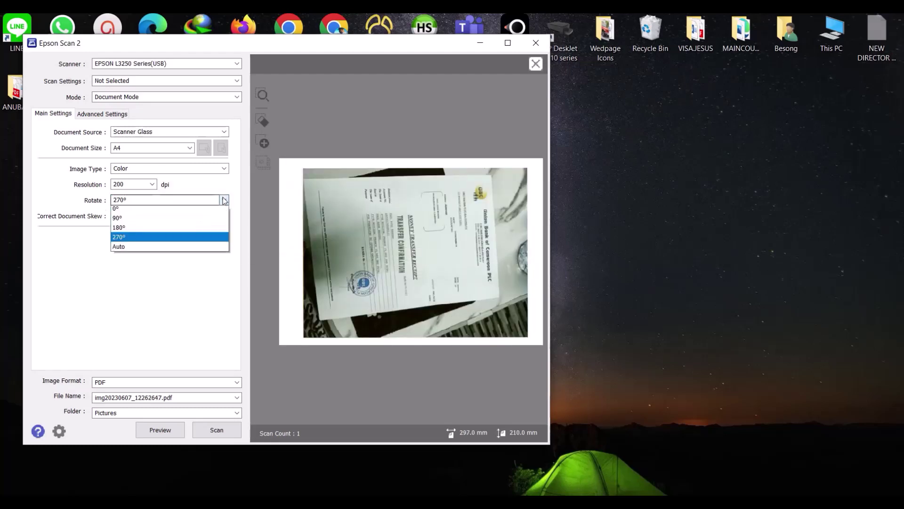
click(136, 220)
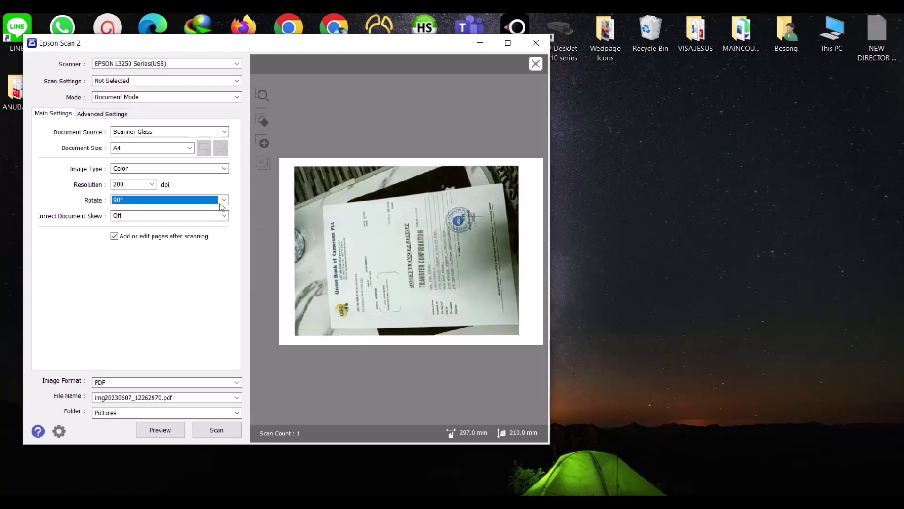
click(224, 200)
click(140, 230)
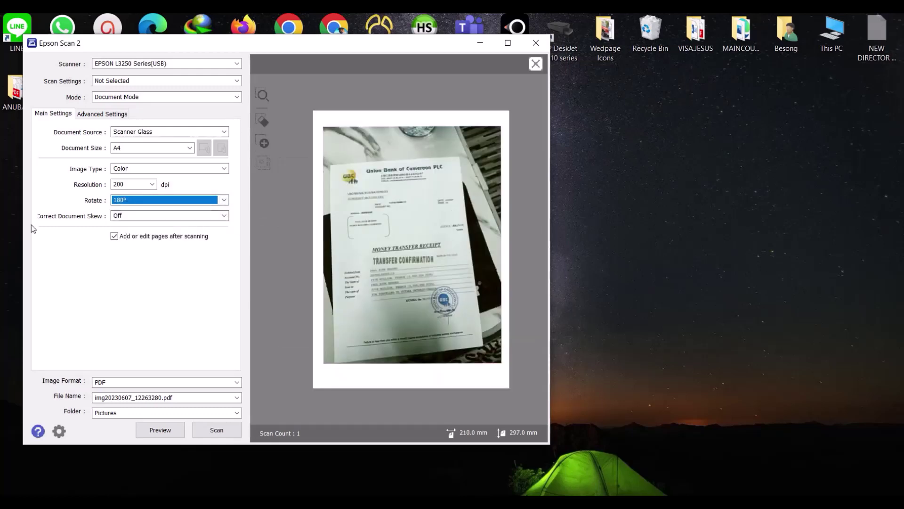
click(238, 381)
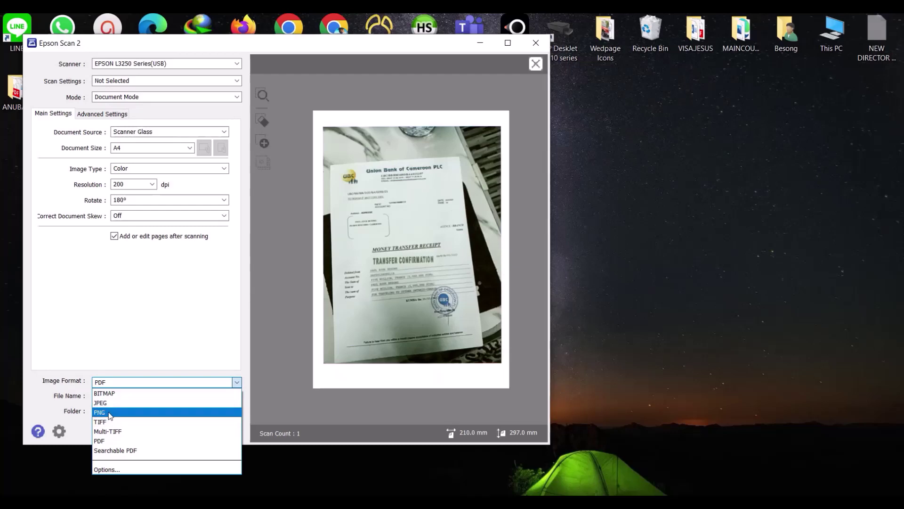
click(32, 391)
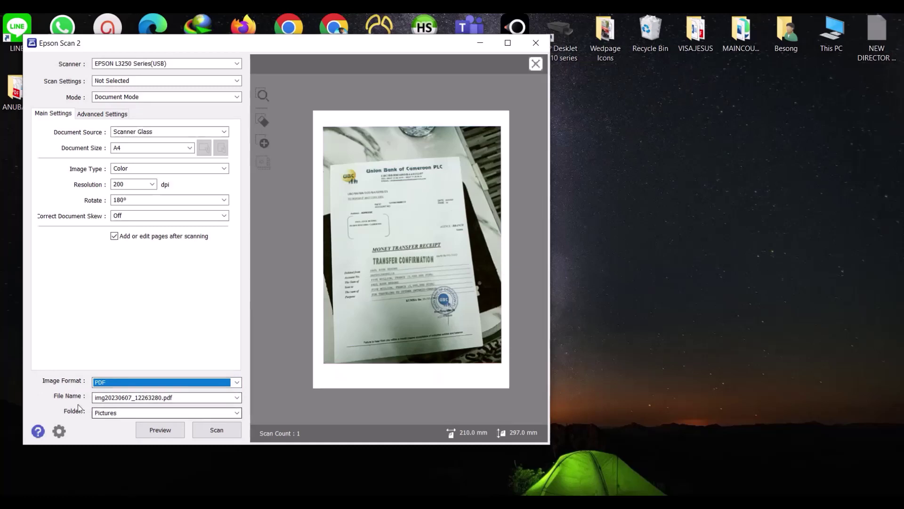
click(237, 397)
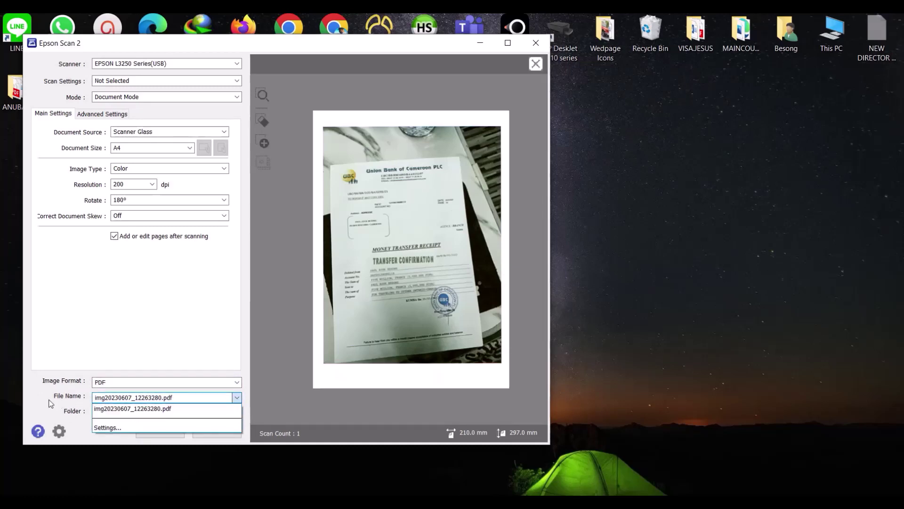
click(113, 408)
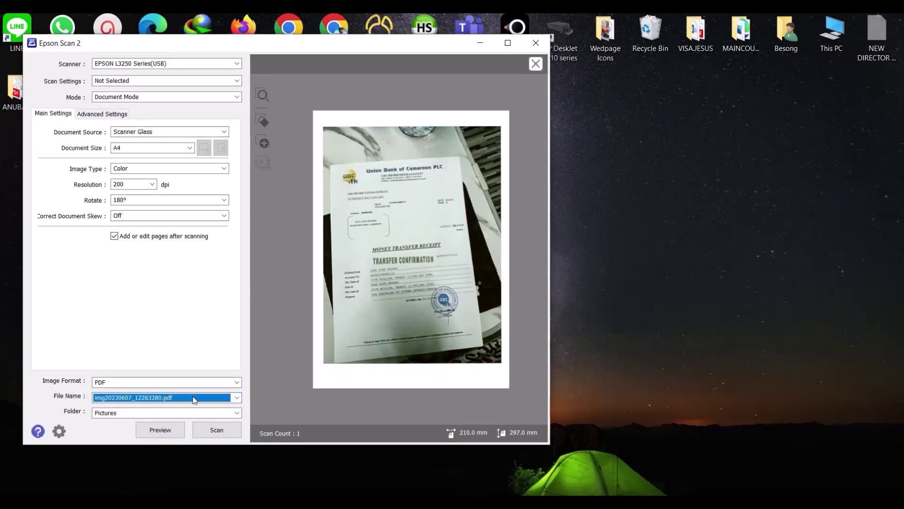
Step: Preview the daily-routine worksheet on the glass, then scan it
click(162, 429)
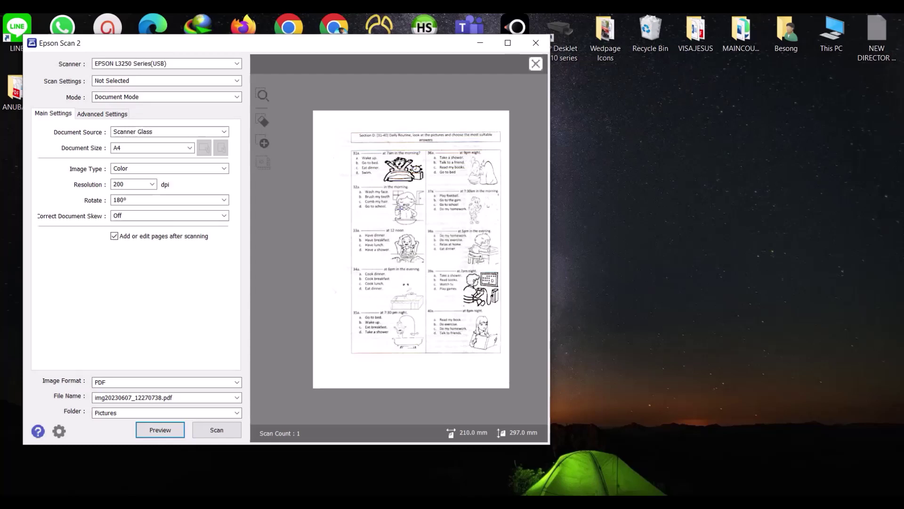
click(218, 430)
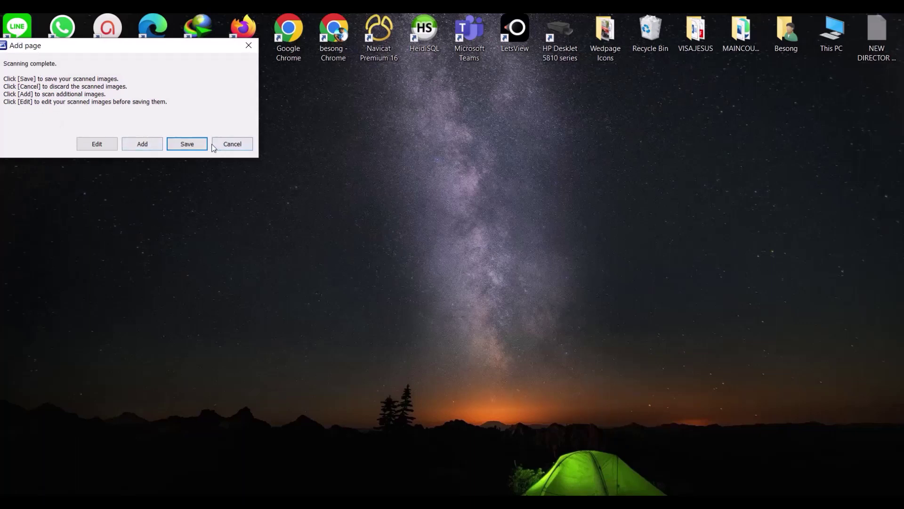
Step: Save the scan from the Add page prompt as img20230607_12275495.pdf
click(187, 144)
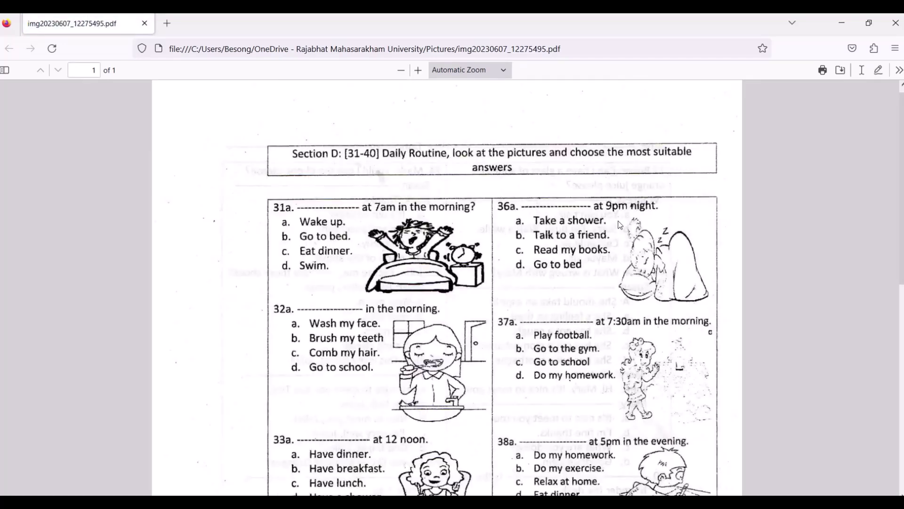
Step: Scroll down through the worksheet PDF and back up, then close Firefox
scroll(617, 230, down, 2)
scroll(610, 239, down, 4)
scroll(606, 240, down, 4)
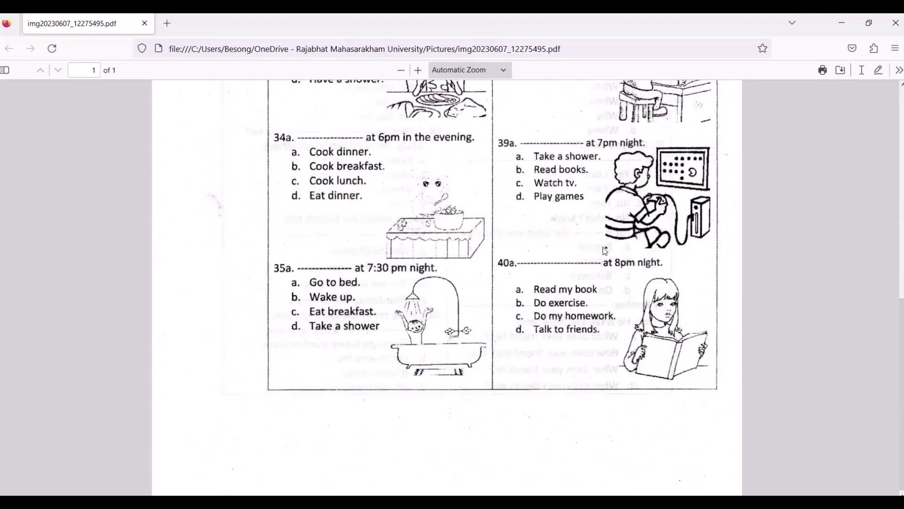
scroll(605, 250, up, 7)
scroll(603, 255, up, 2)
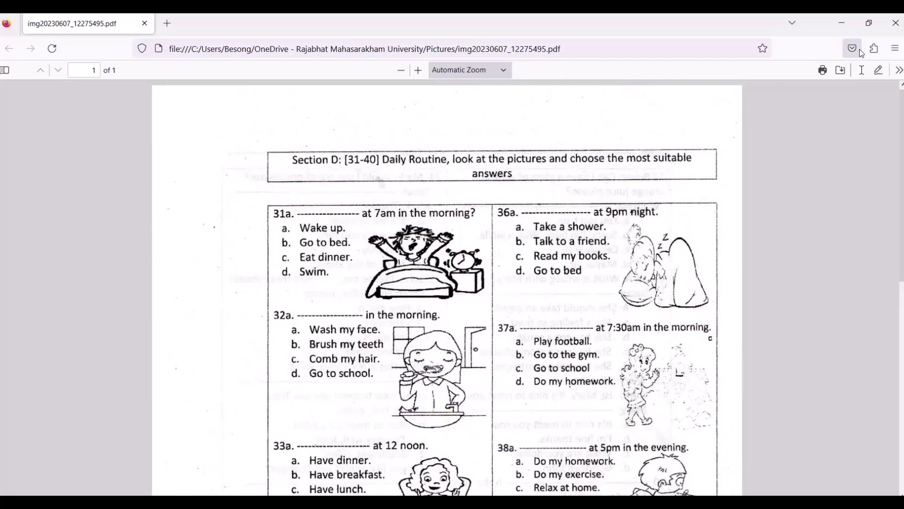
click(896, 24)
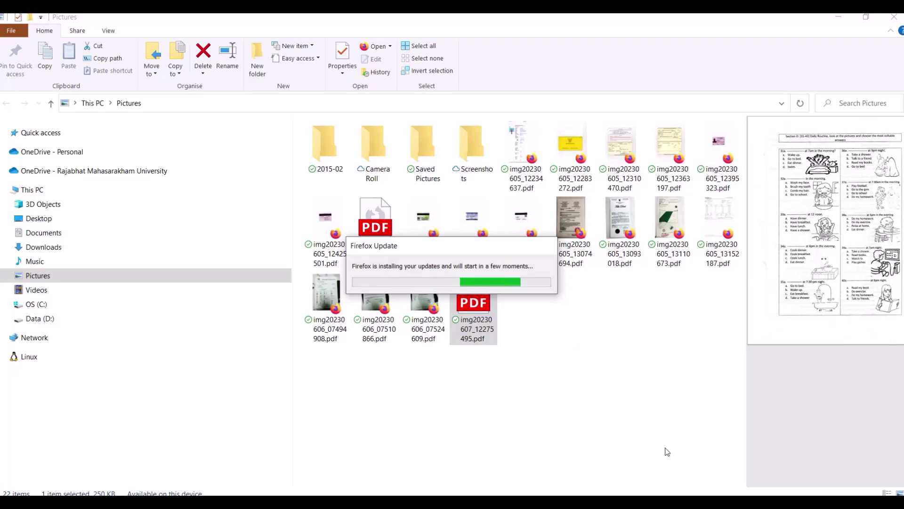
click(749, 502)
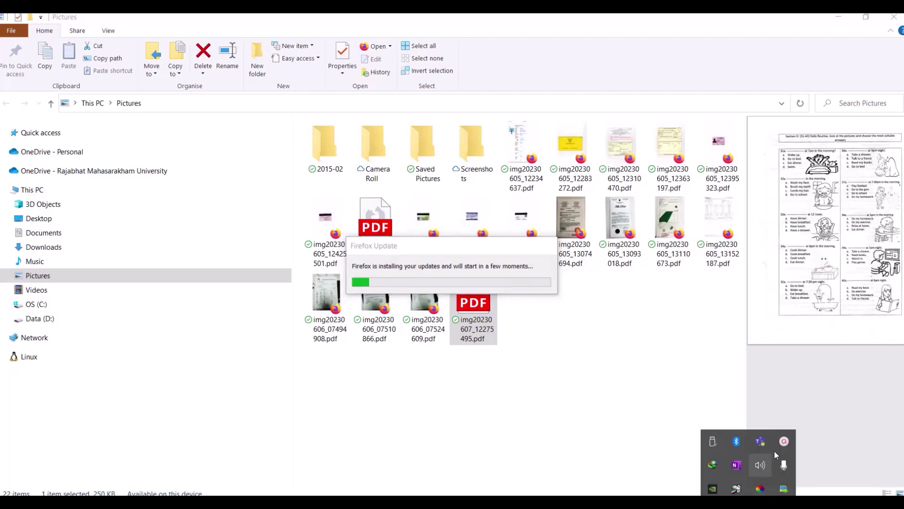
click(784, 441)
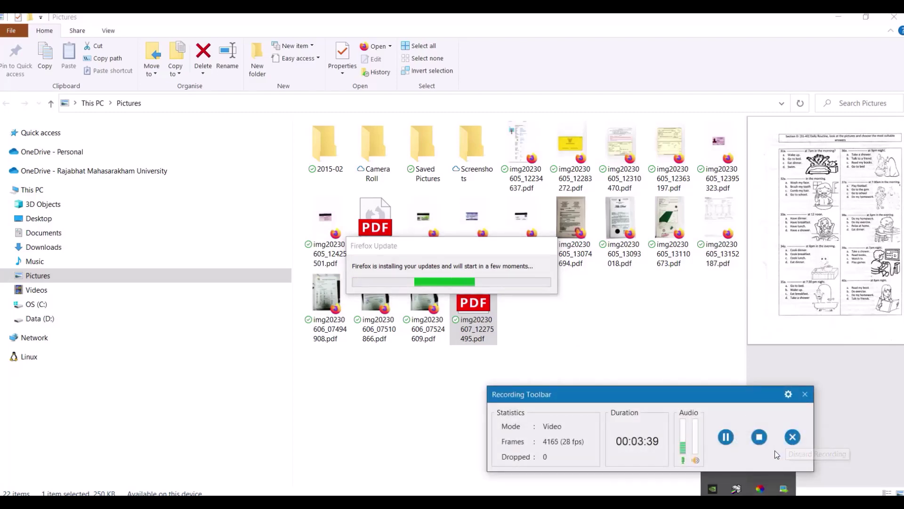